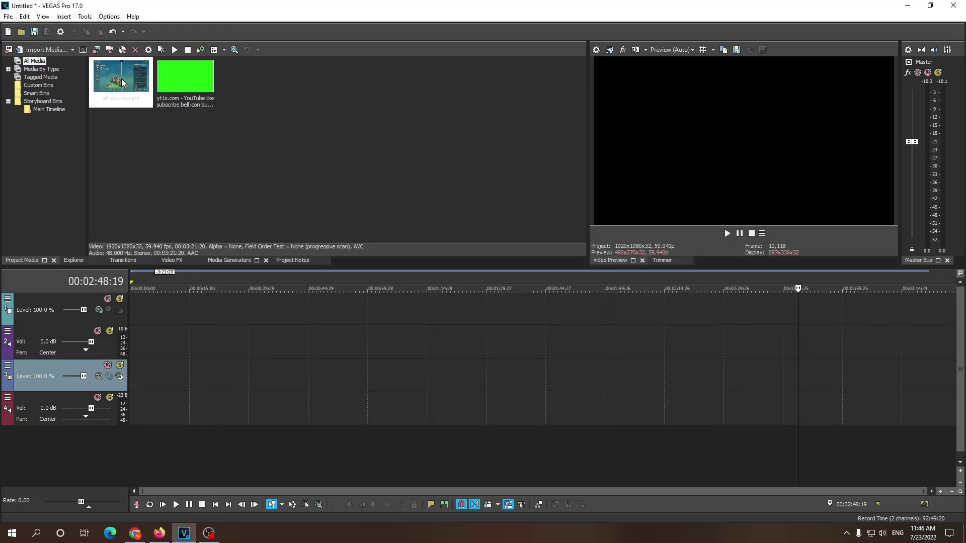
# Place all mounts.mp4 on the timeline and move the playhead near its start
pyautogui.moveTo(121, 81)
pyautogui.mouseDown()
pyautogui.moveTo(179, 387)
pyautogui.moveTo(163, 385)
pyautogui.moveTo(187, 385)
pyautogui.mouseUp()
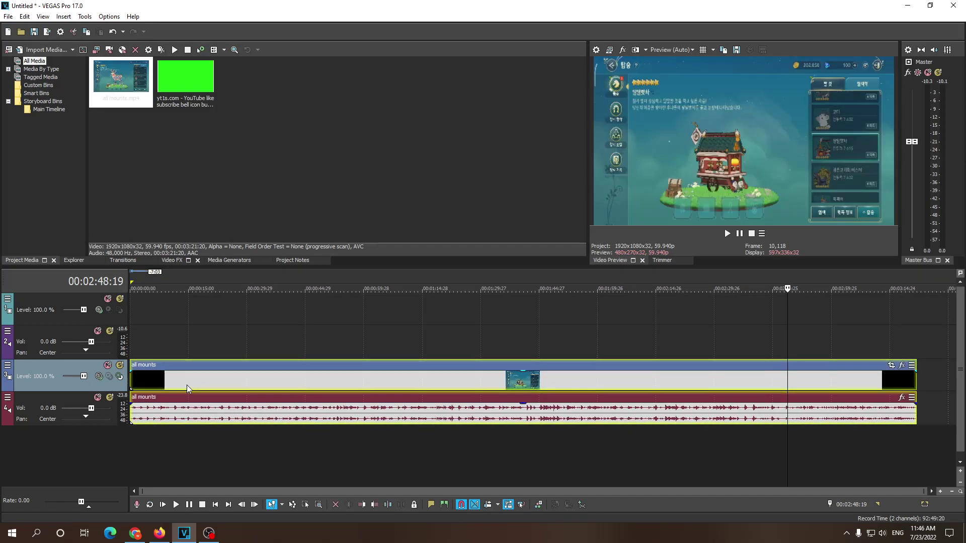
pyautogui.click(143, 384)
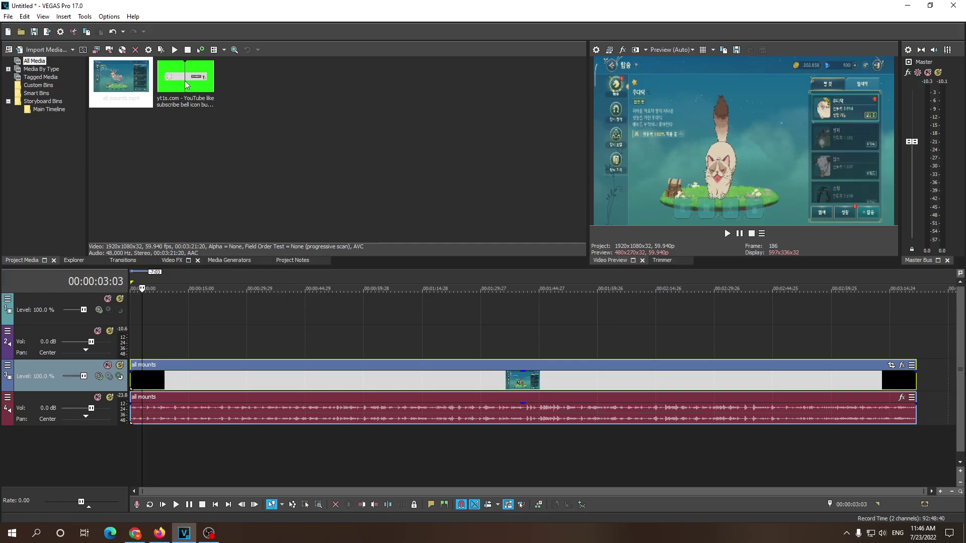
# Place the green subscribe overlay above the gameplay and preview its opening frames
pyautogui.moveTo(187, 79); pyautogui.dragTo(202, 325)
pyautogui.click(206, 349)
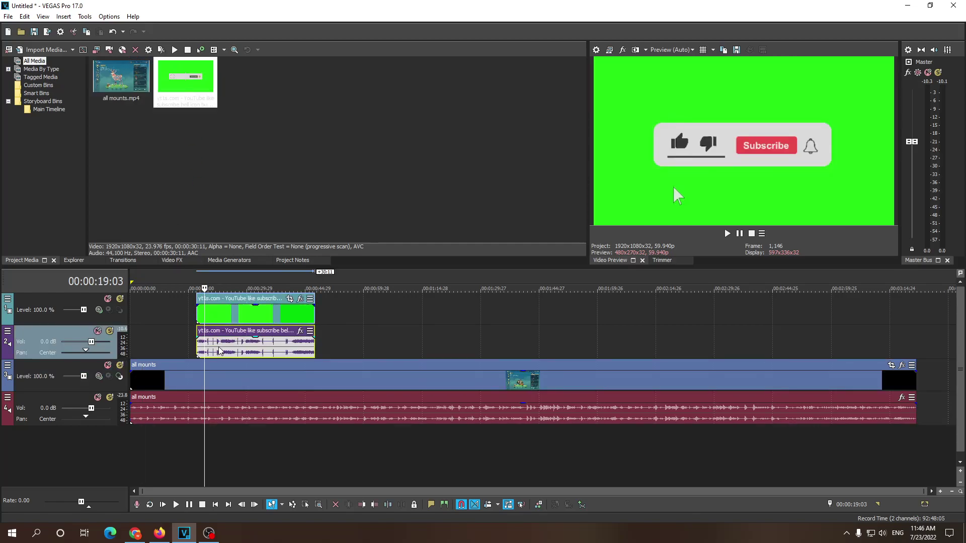
pyautogui.click(230, 351)
pyautogui.moveTo(241, 346)
pyautogui.mouseDown()
pyautogui.moveTo(277, 349)
pyautogui.moveTo(247, 344)
pyautogui.mouseUp()
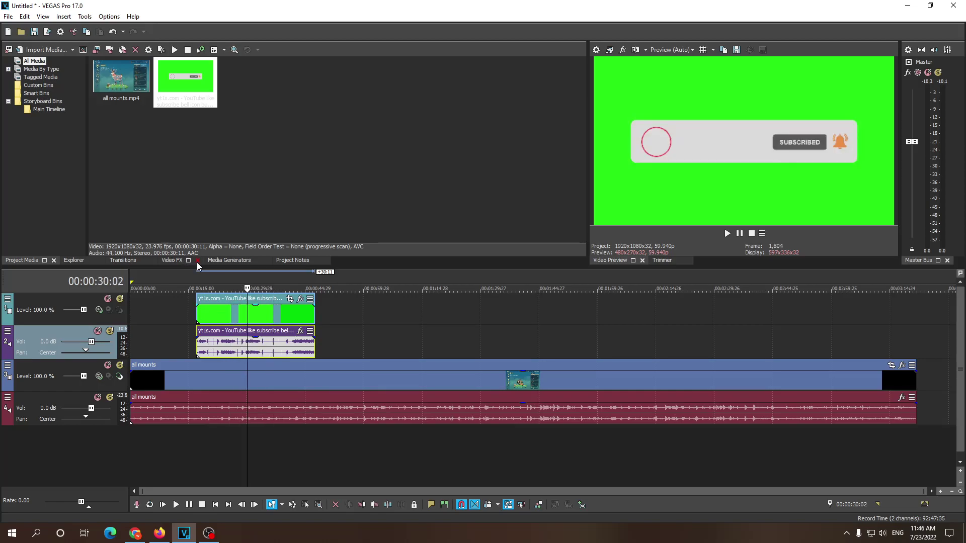
pyautogui.click(218, 317)
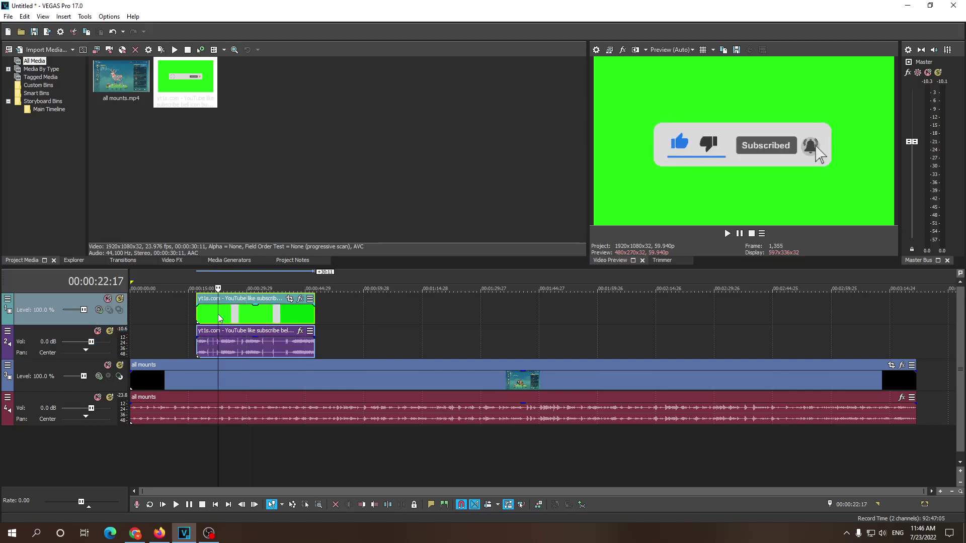
pyautogui.click(189, 331)
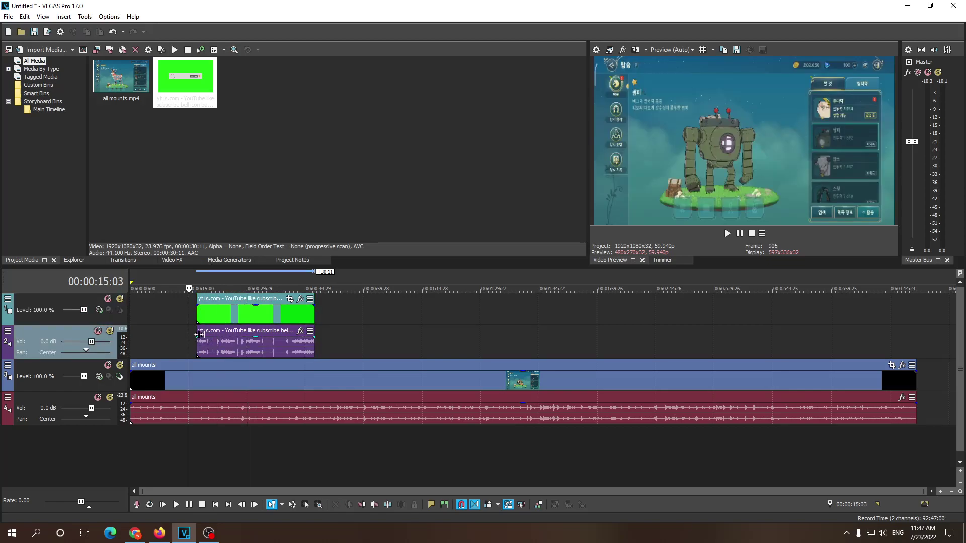
# Preview frames near the overlay's end and the blue thumbs-up, then bring up Video FX
pyautogui.click(197, 317)
pyautogui.click(248, 378)
pyautogui.click(315, 380)
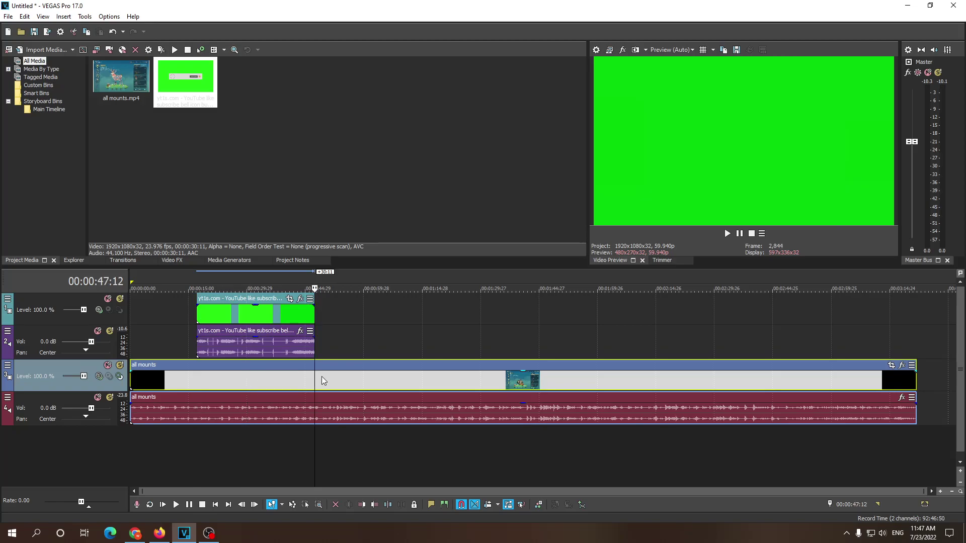
pyautogui.click(395, 386)
pyautogui.click(267, 319)
pyautogui.click(259, 318)
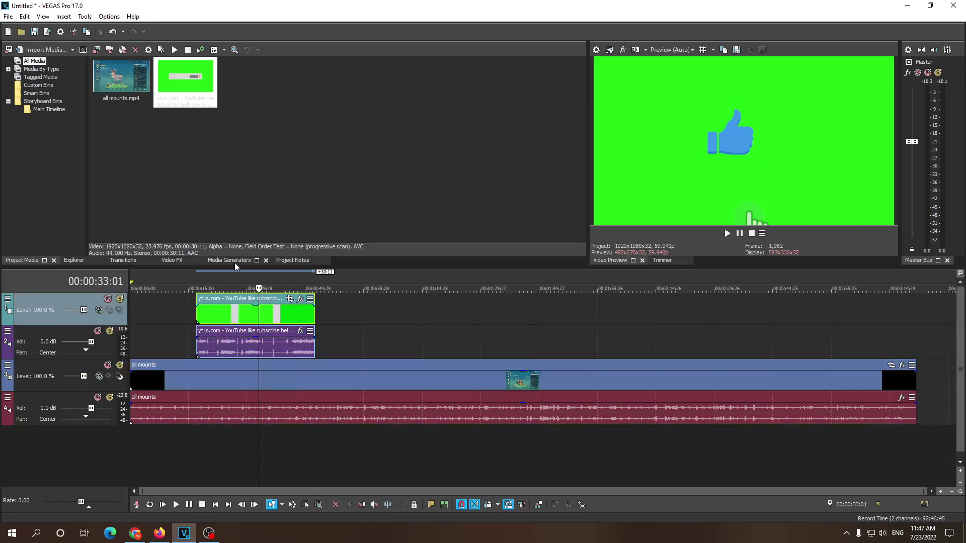
pyautogui.click(172, 261)
# Apply the Chroma Keyer Pure Green Screen preset to the overlay and move its settings aside
pyautogui.click(170, 261)
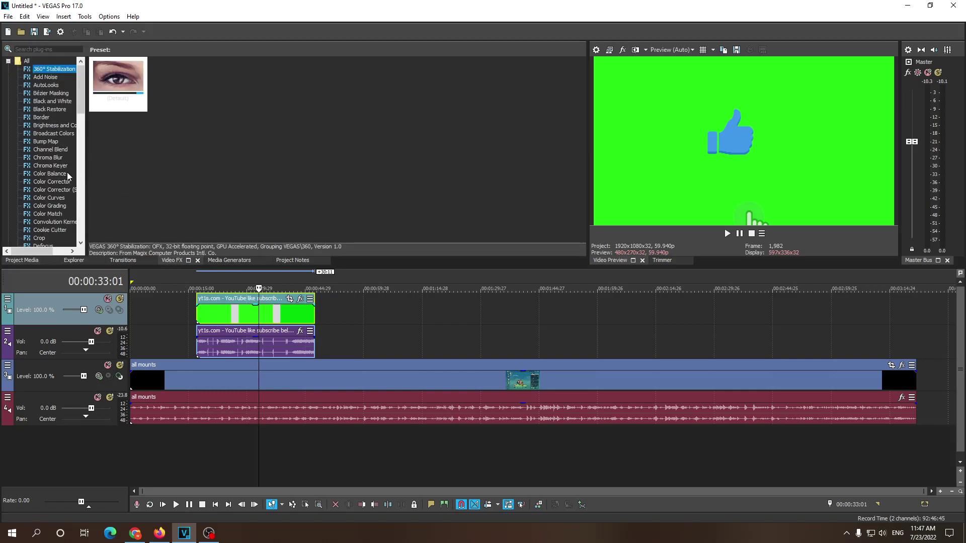
pyautogui.click(51, 165)
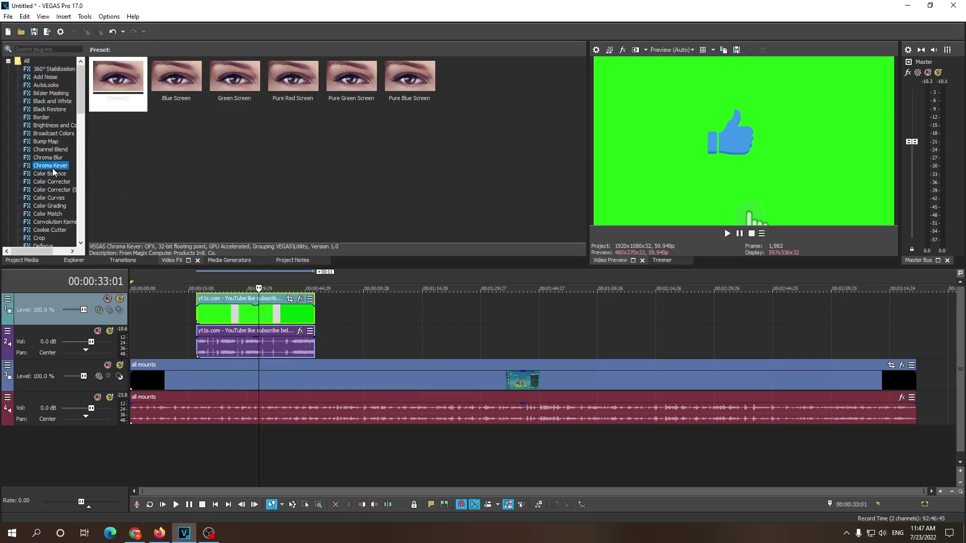
pyautogui.click(359, 74)
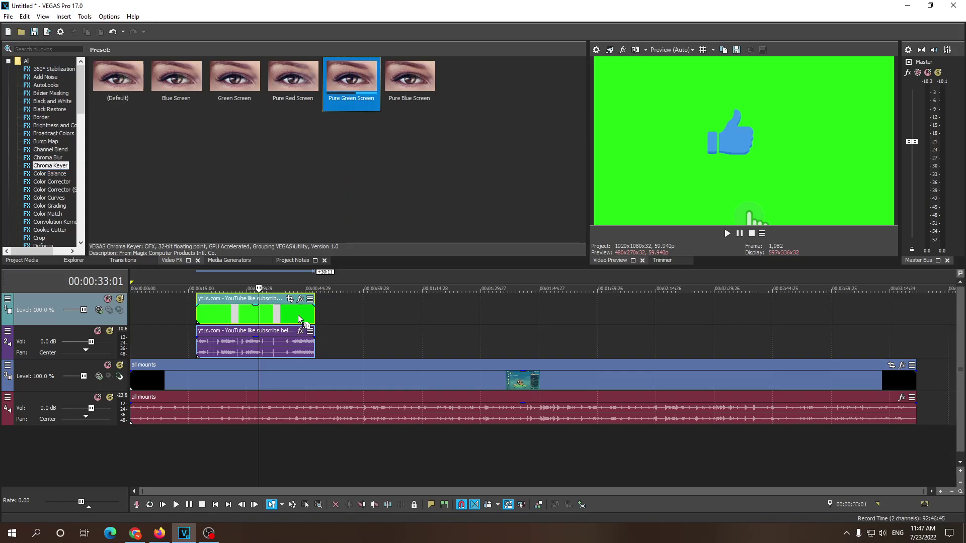
pyautogui.moveTo(359, 74); pyautogui.dragTo(298, 315)
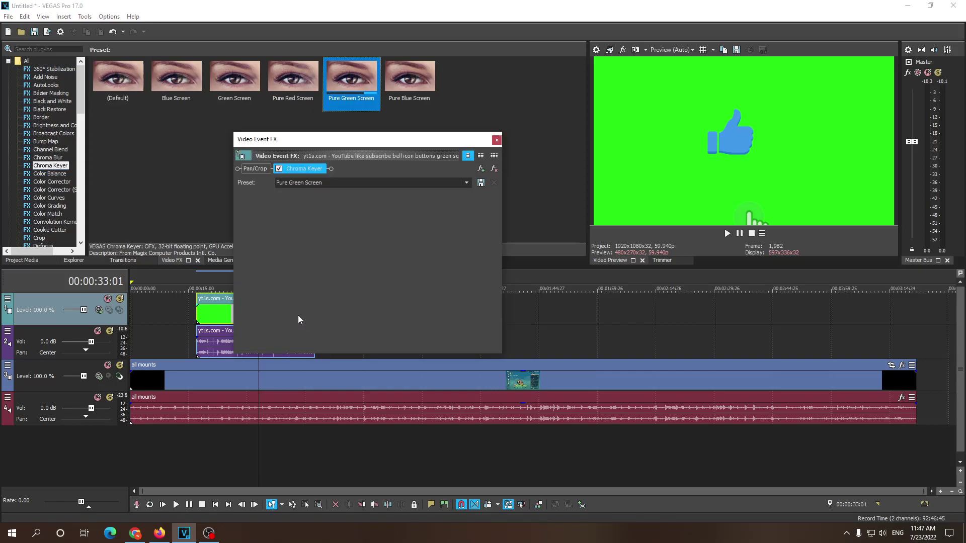
pyautogui.moveTo(386, 140); pyautogui.dragTo(488, 39)
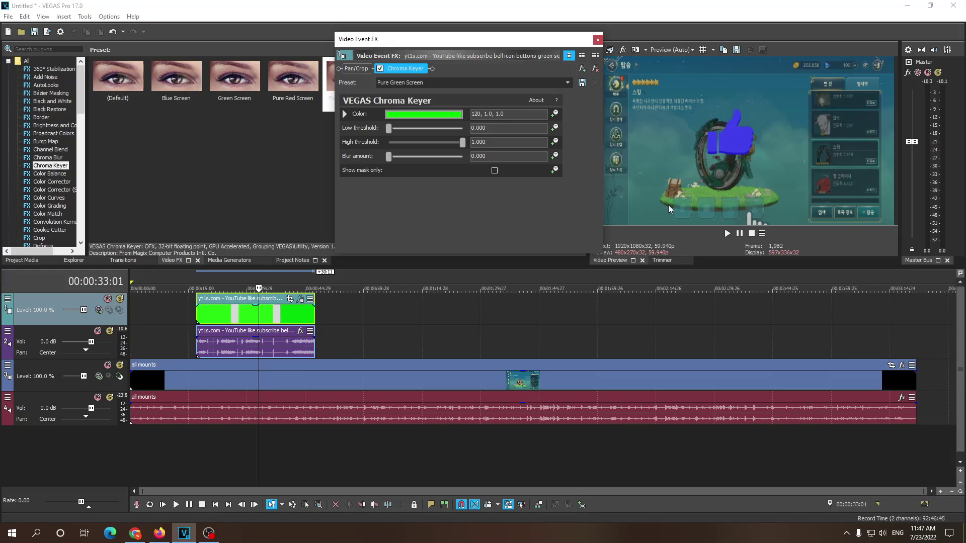
# Compare the preset's key against the gameplay at several frames
pyautogui.click(186, 376)
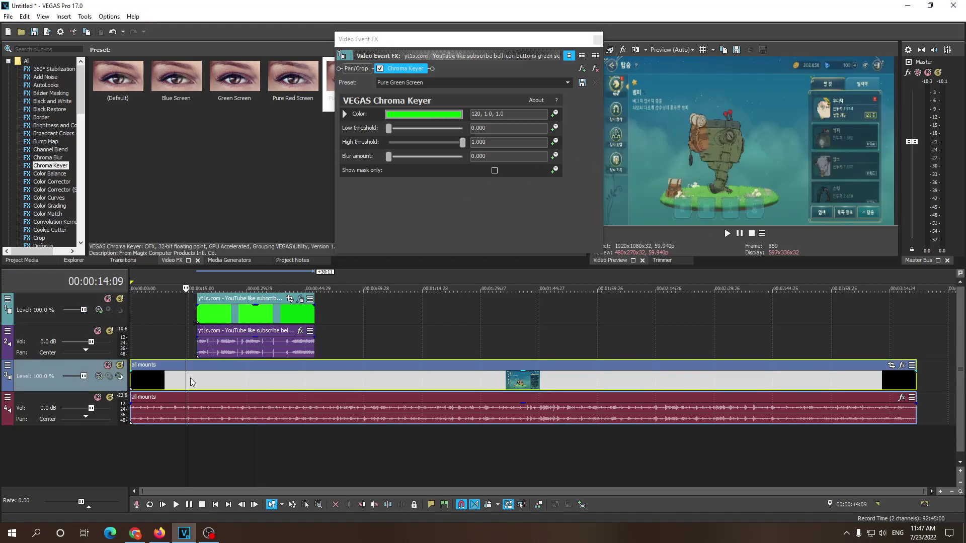
pyautogui.click(217, 383)
pyautogui.click(181, 382)
pyautogui.click(217, 384)
pyautogui.click(231, 386)
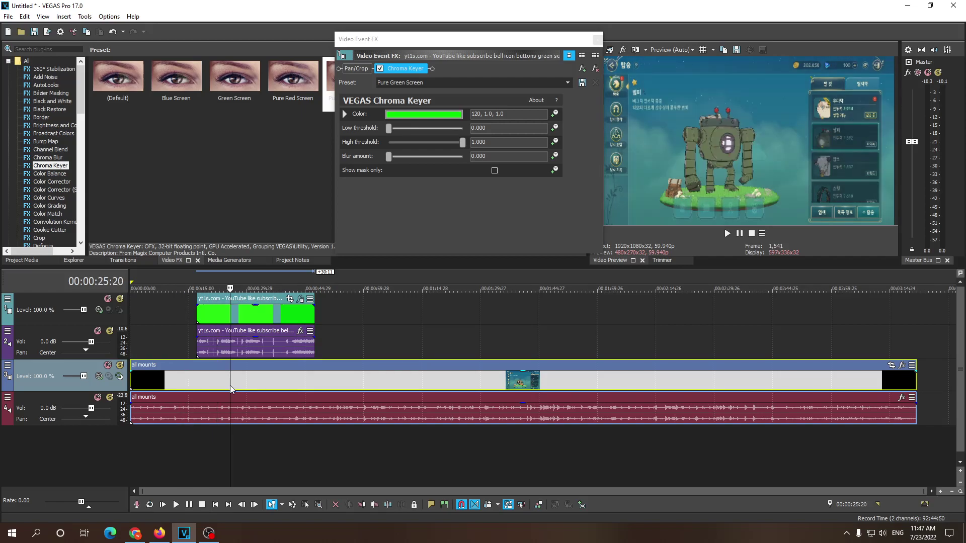
pyautogui.click(188, 386)
pyautogui.click(226, 385)
pyautogui.click(173, 384)
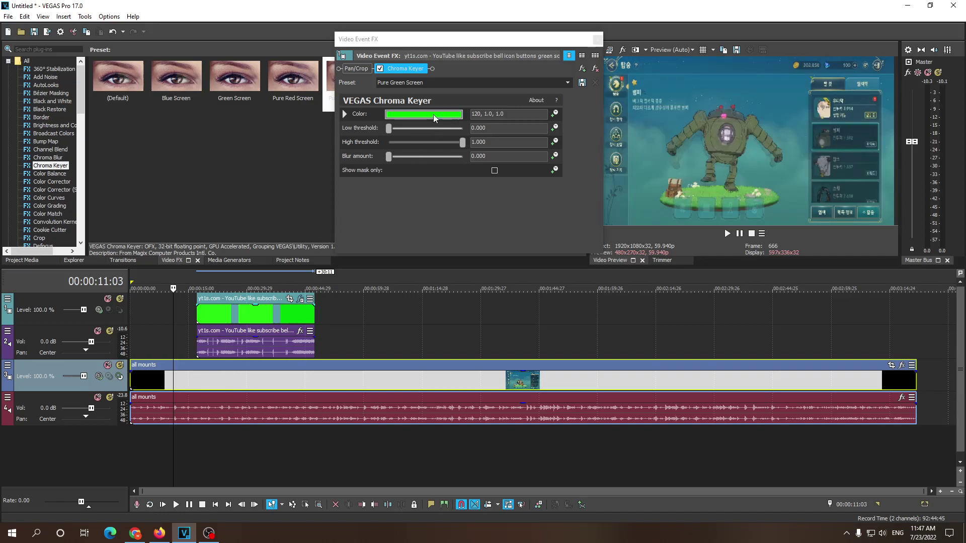
# Eyedrop the overlay's green as the key colour 115, 0.93, 0.94
pyautogui.click(434, 114)
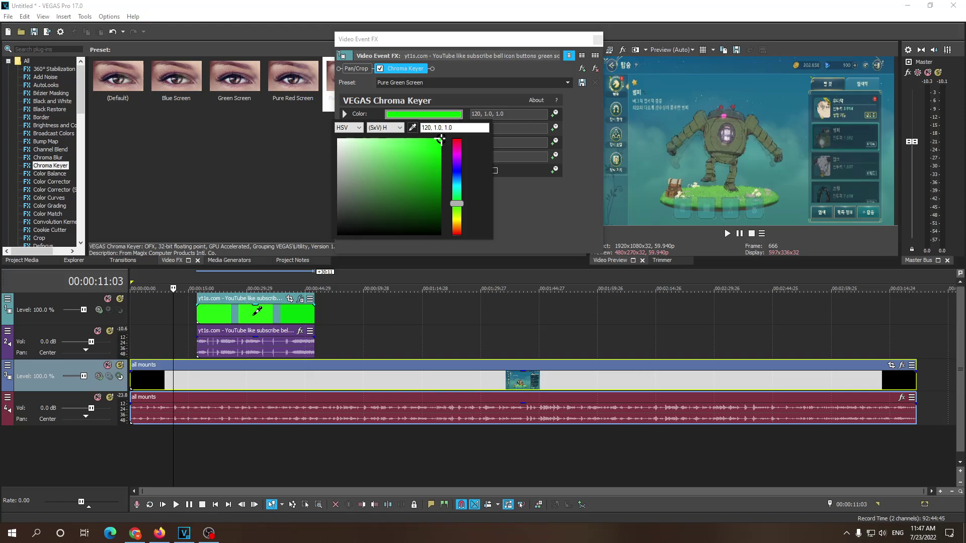
pyautogui.click(256, 312)
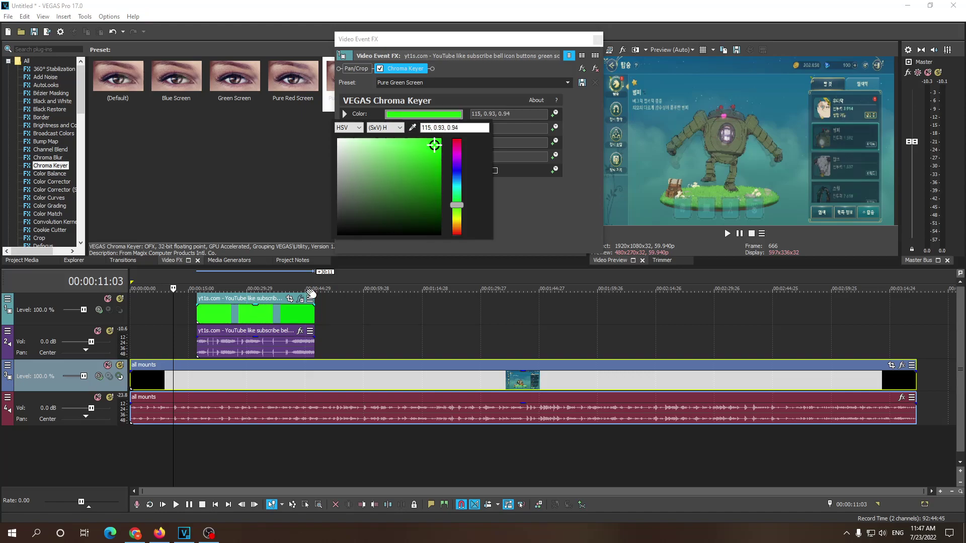
pyautogui.click(601, 46)
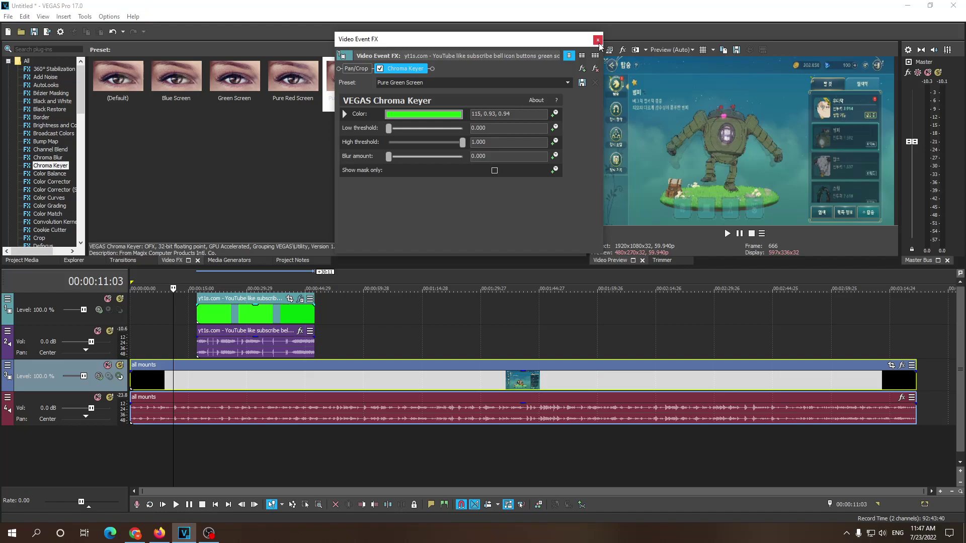
# Close Video Event FX and place the playhead inside the subscribe animation
pyautogui.click(598, 39)
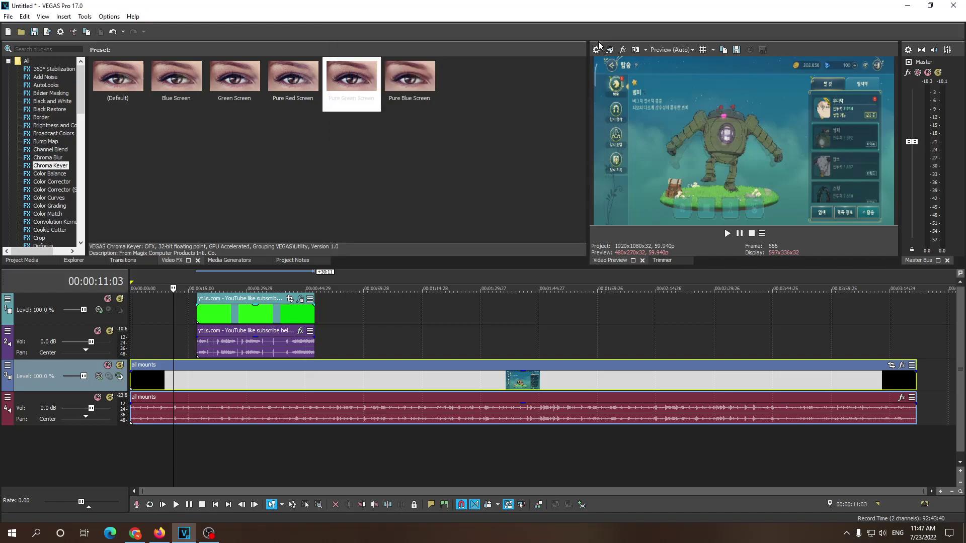
pyautogui.click(188, 342)
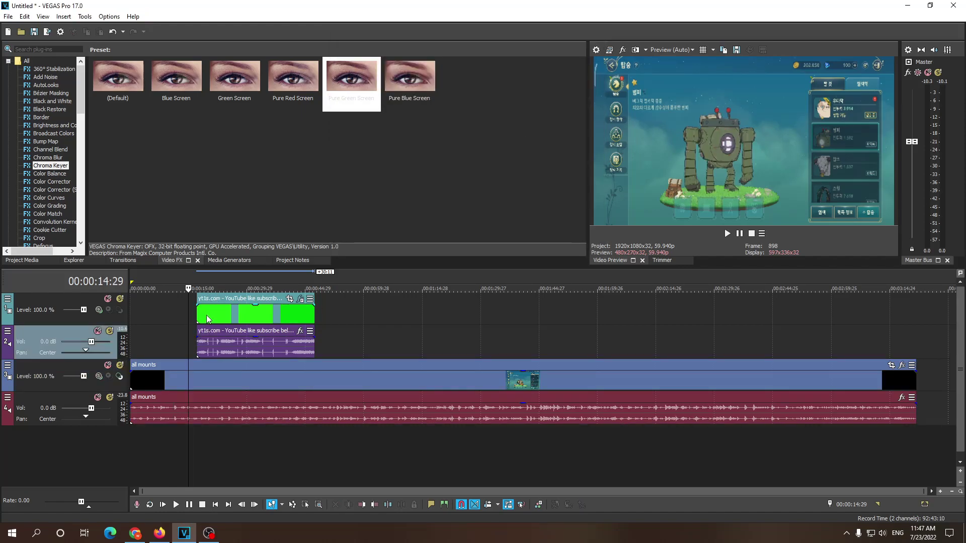
pyautogui.click(204, 321)
pyautogui.click(185, 322)
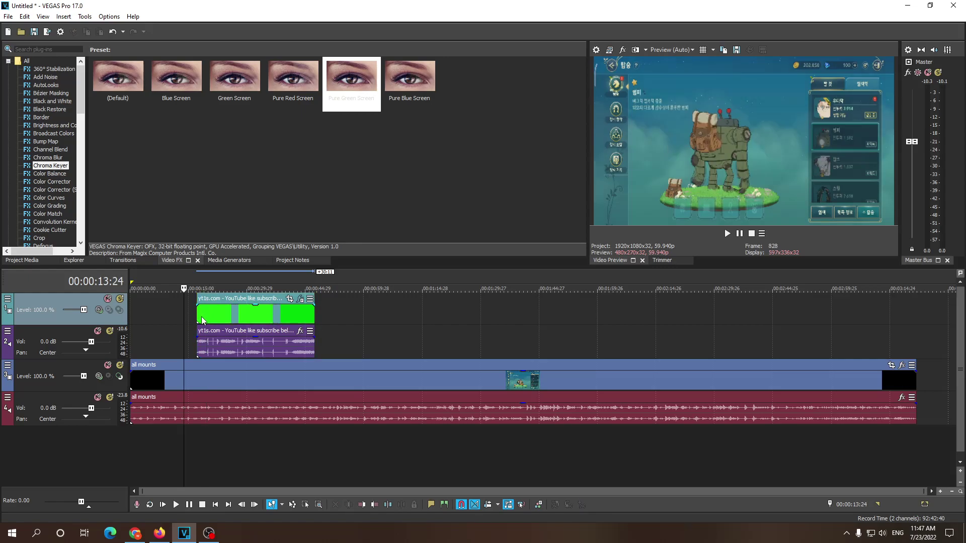
pyautogui.click(213, 321)
pyautogui.click(183, 321)
pyautogui.click(212, 321)
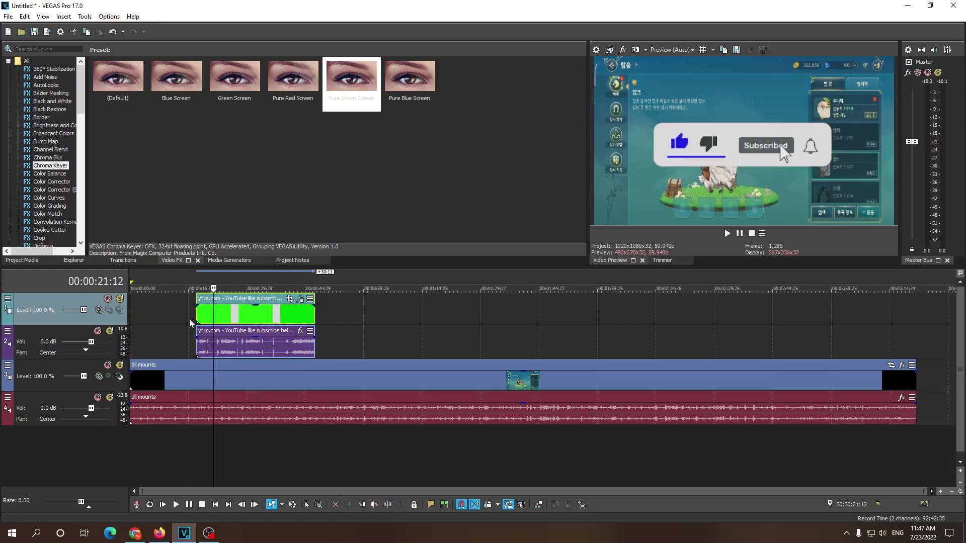
pyautogui.click(203, 322)
# Play the keyed overlay, then scrub through to its 'Thanks for watching' ending
pyautogui.click(727, 234)
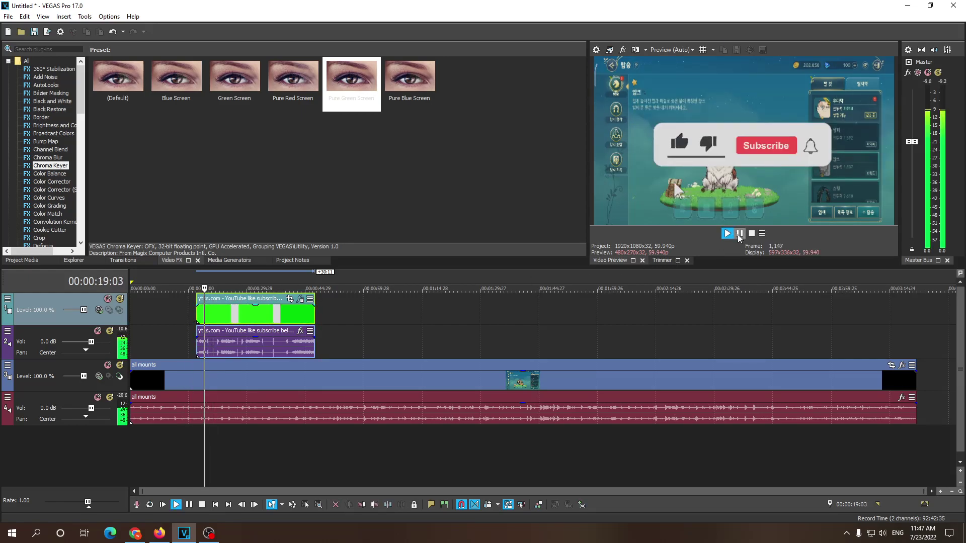
pyautogui.click(726, 234)
pyautogui.moveTo(208, 317); pyautogui.dragTo(293, 313)
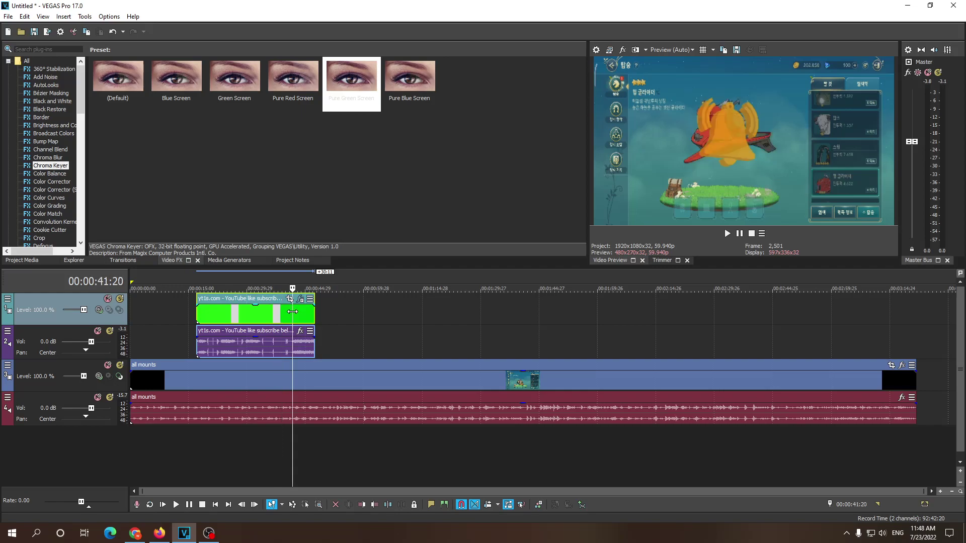
pyautogui.moveTo(304, 318); pyautogui.dragTo(347, 311)
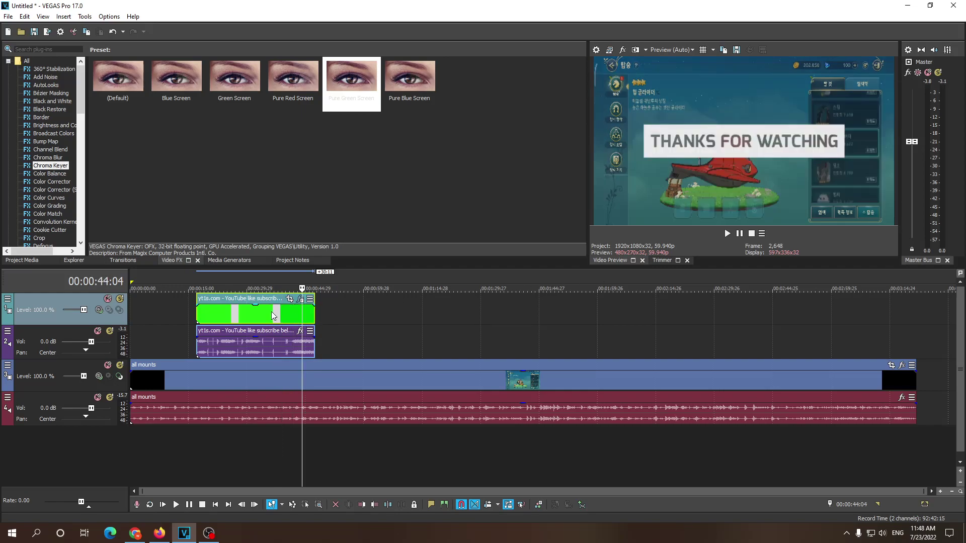